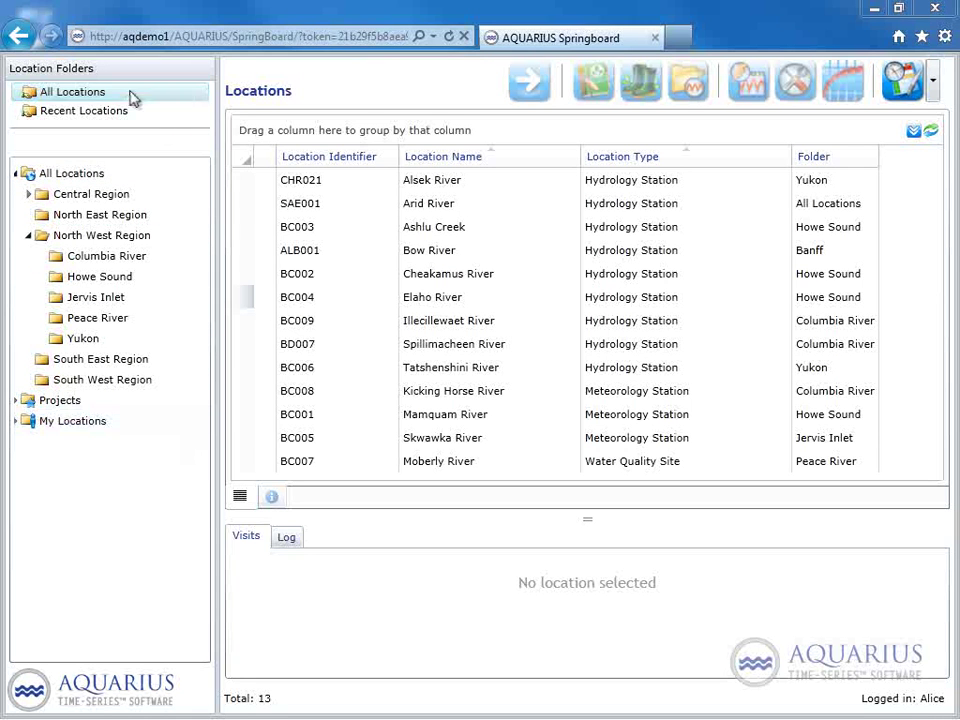
Review the locations listed under All Locations, Recent Locations, Central Region, North West Region and its Columbia River subfolder
{"action": "left_click", "coordinate": [90, 97]}
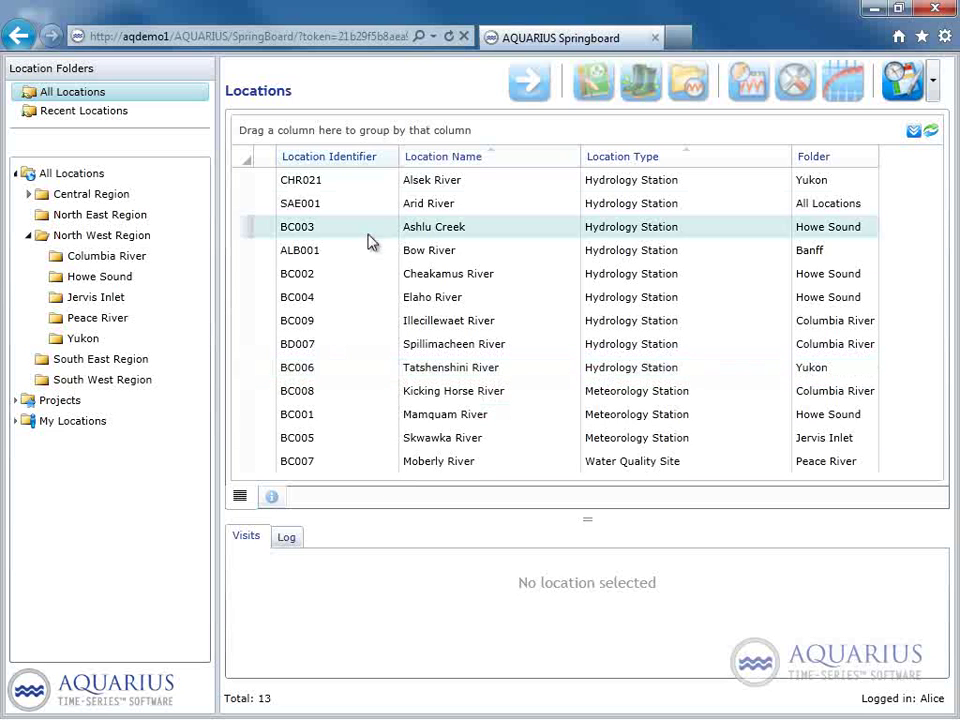
{"action": "left_click", "coordinate": [95, 114]}
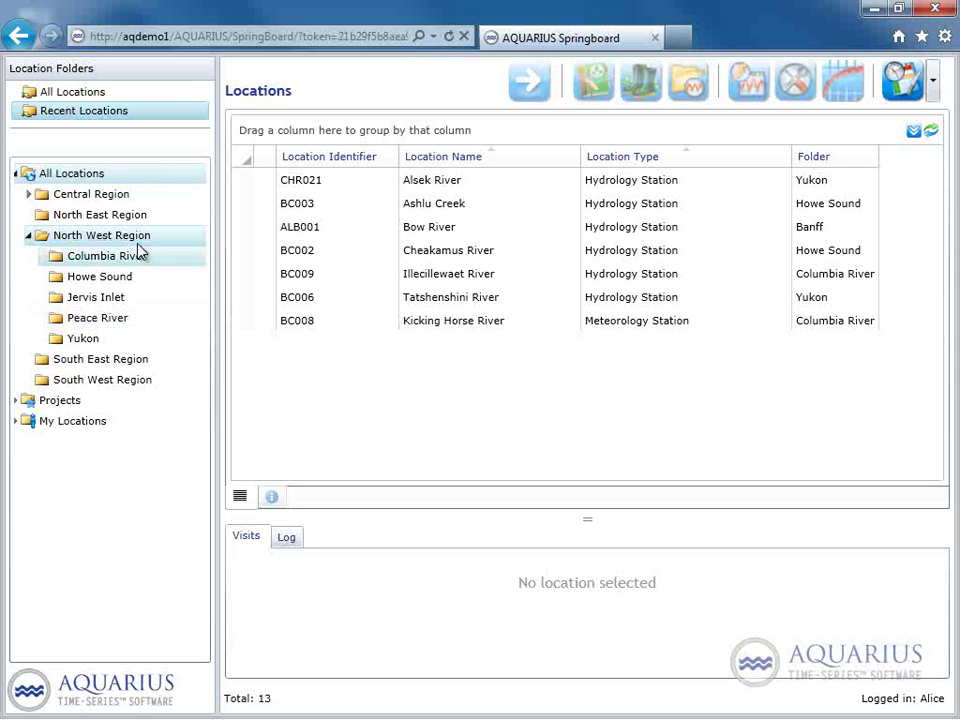
{"action": "left_click", "coordinate": [68, 181]}
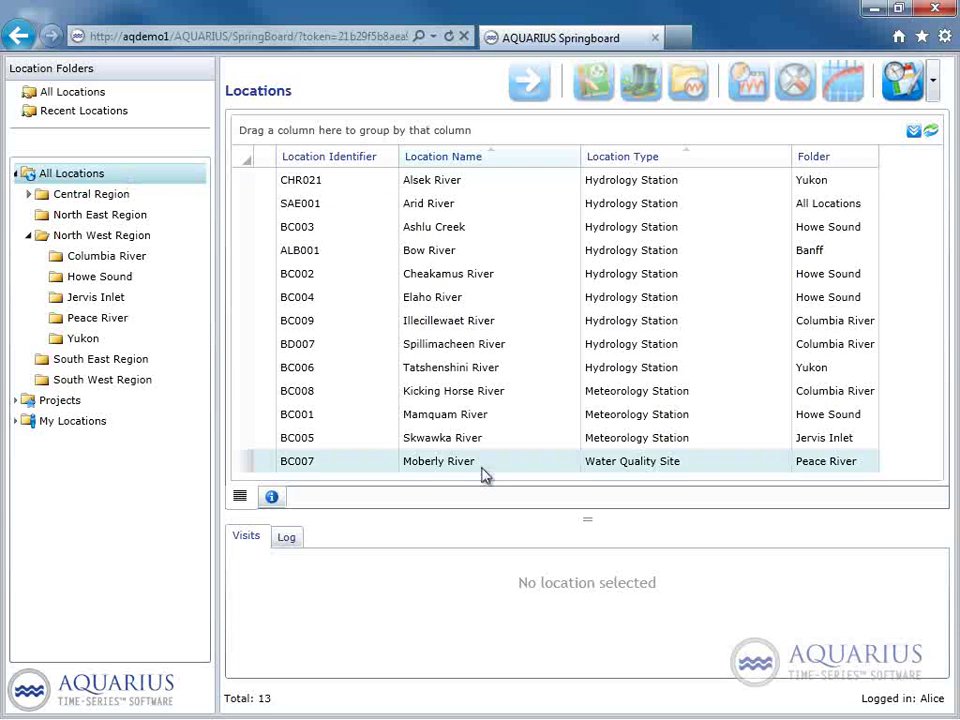
{"action": "left_click", "coordinate": [90, 199]}
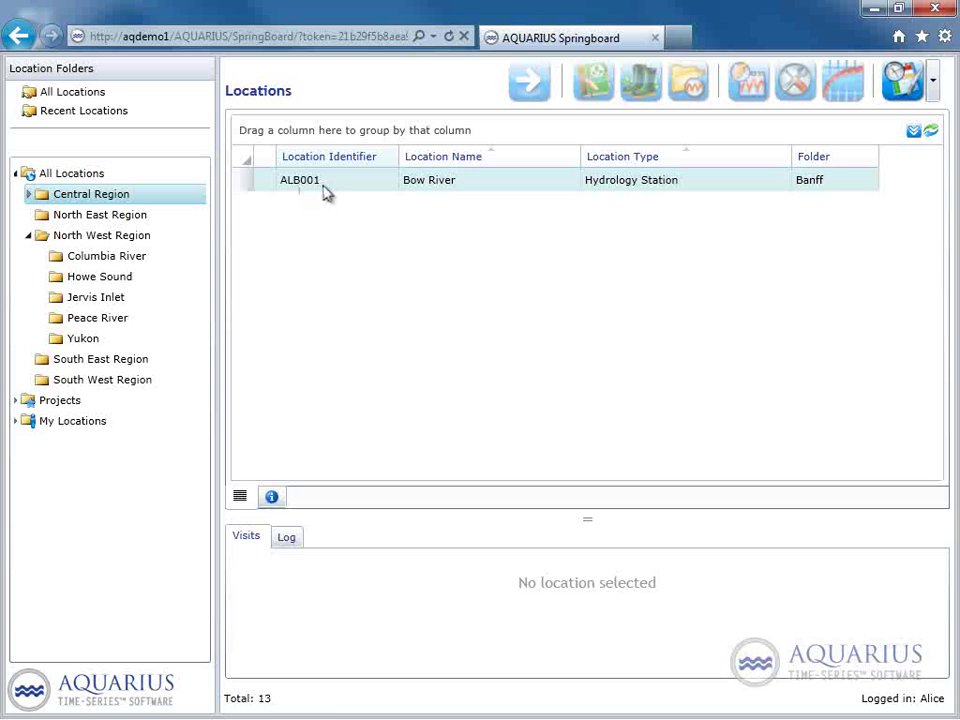
{"action": "left_click", "coordinate": [88, 240]}
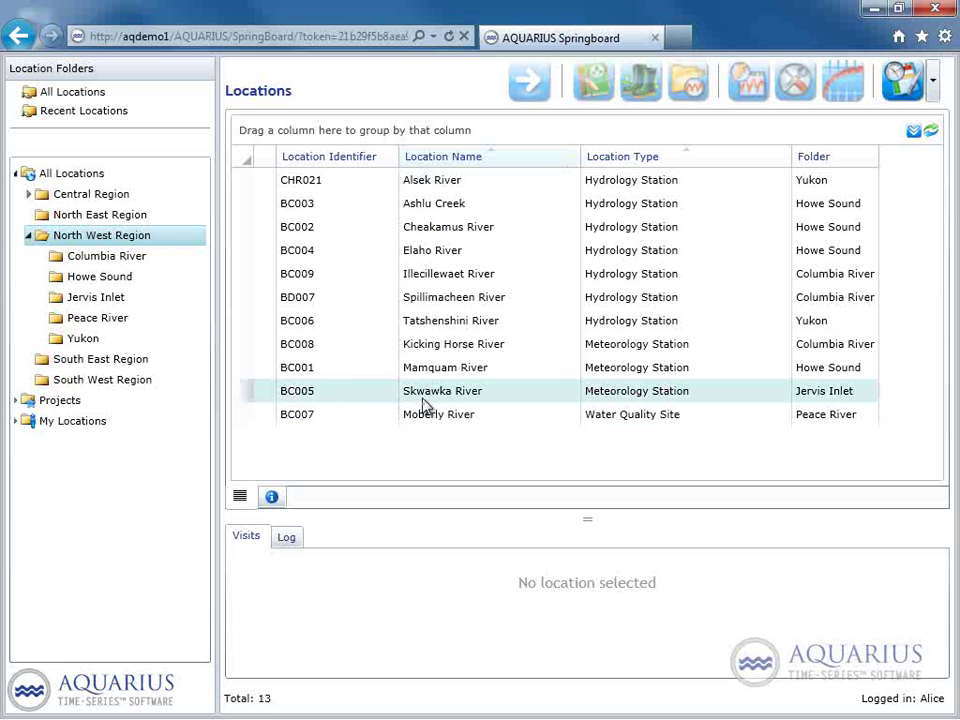
{"action": "left_click", "coordinate": [106, 259]}
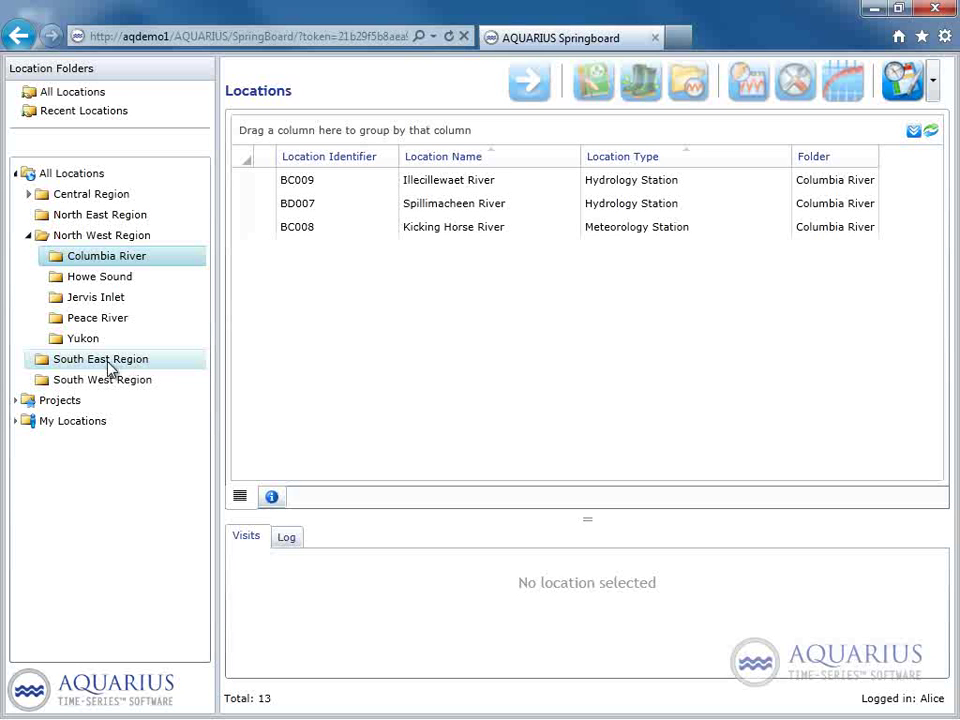
Expand the Projects folder and compare the locations in 2012 Spring and Projects with the full All Locations list
{"action": "left_click", "coordinate": [17, 402]}
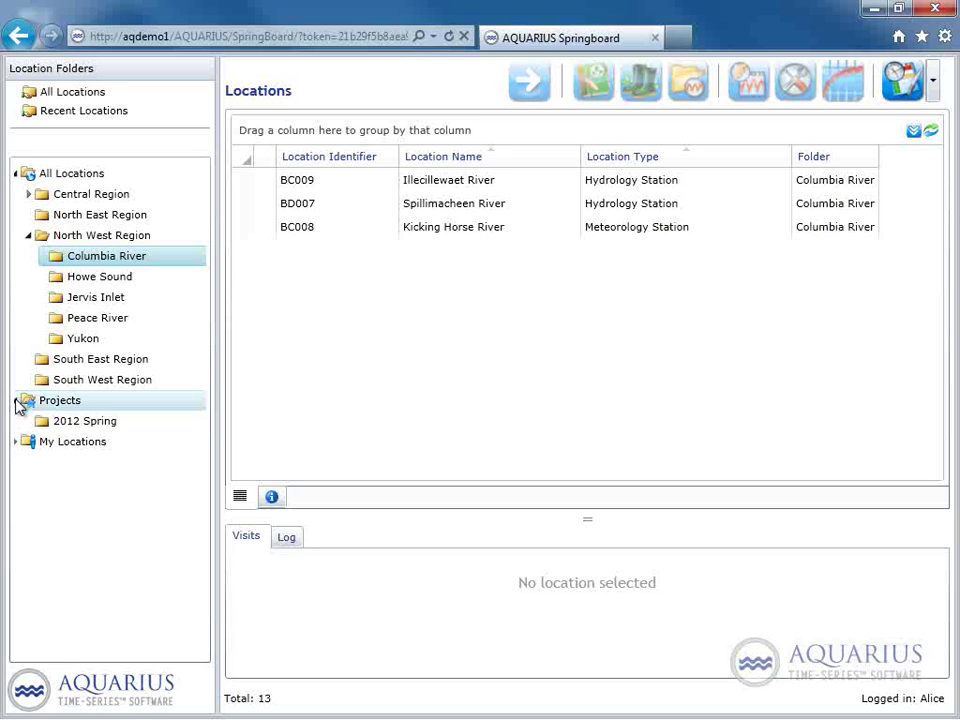
{"action": "left_click", "coordinate": [65, 425]}
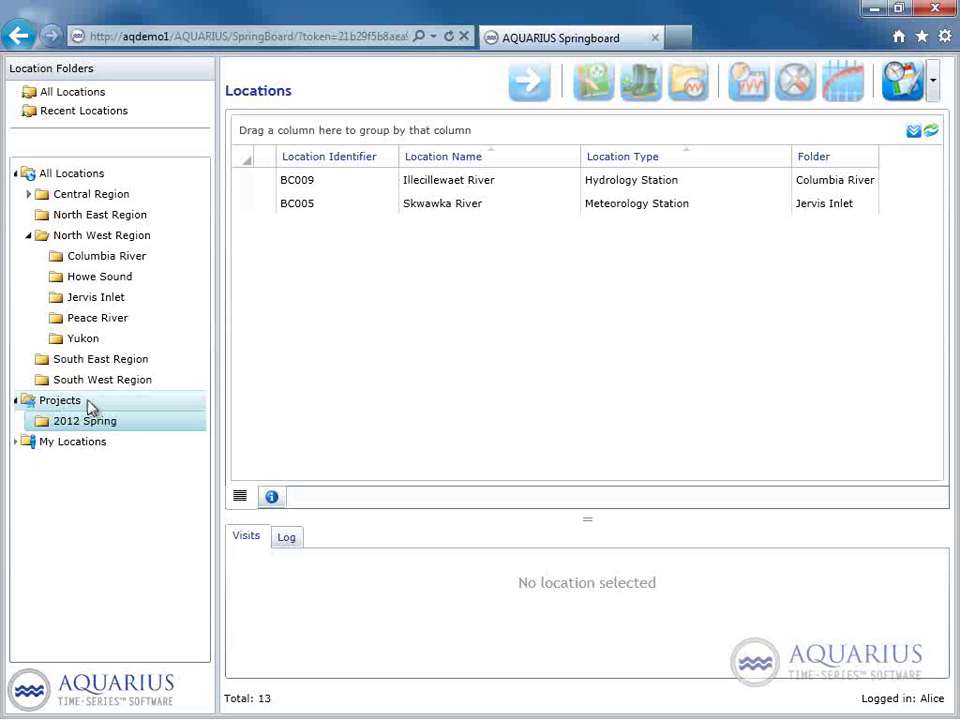
{"action": "left_click", "coordinate": [93, 183]}
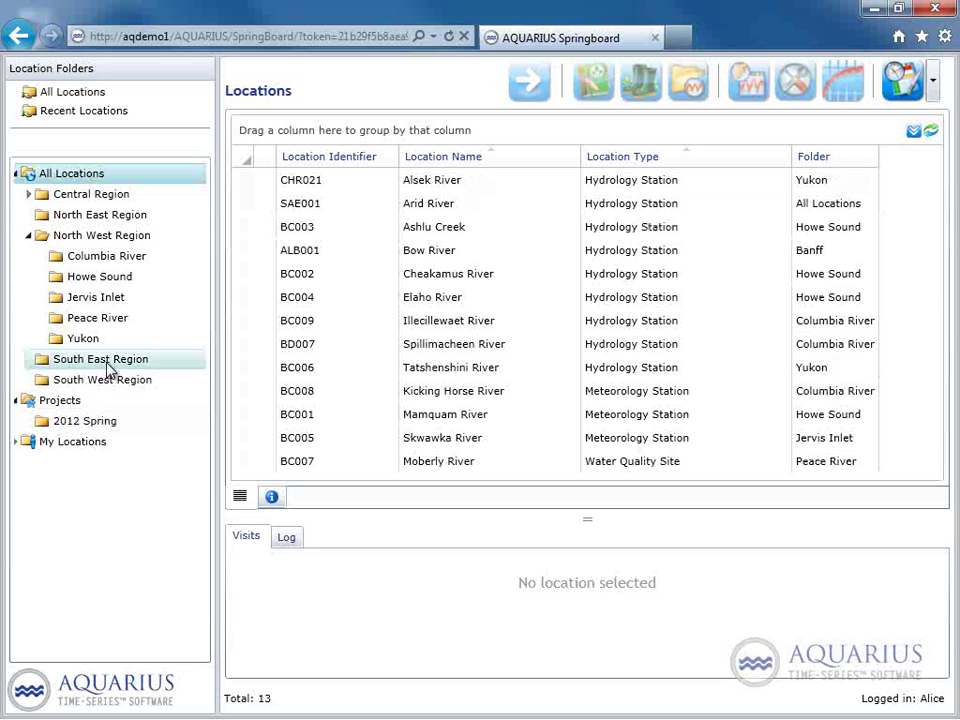
{"action": "left_click", "coordinate": [60, 401]}
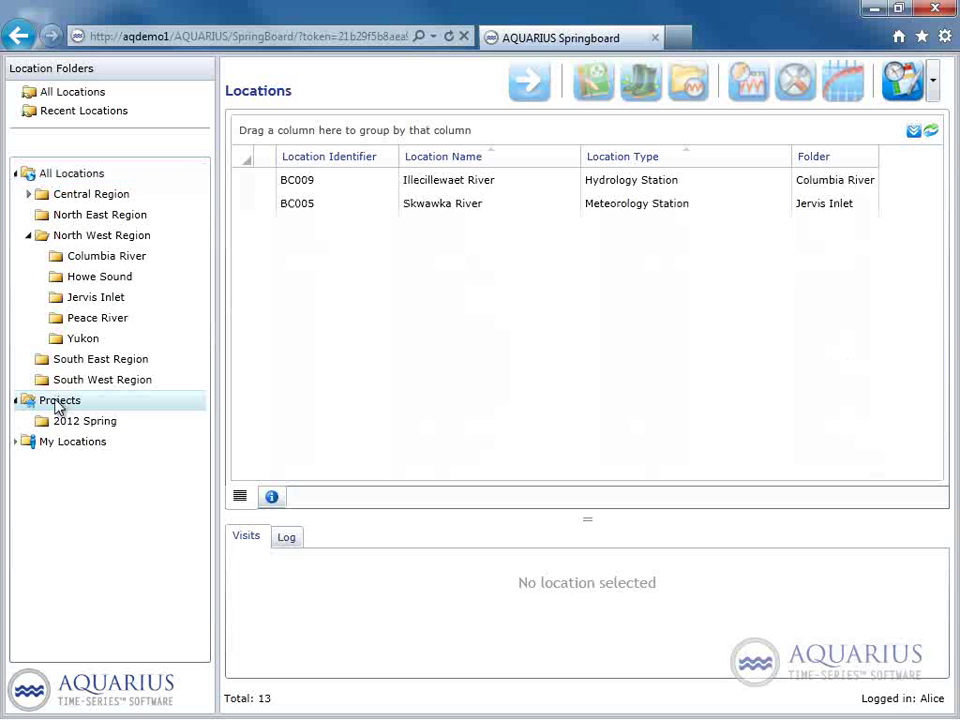
Expand My Locations and its March Visits subfolder, and create a new folder named todo directly under My Locations
{"action": "left_click", "coordinate": [52, 453]}
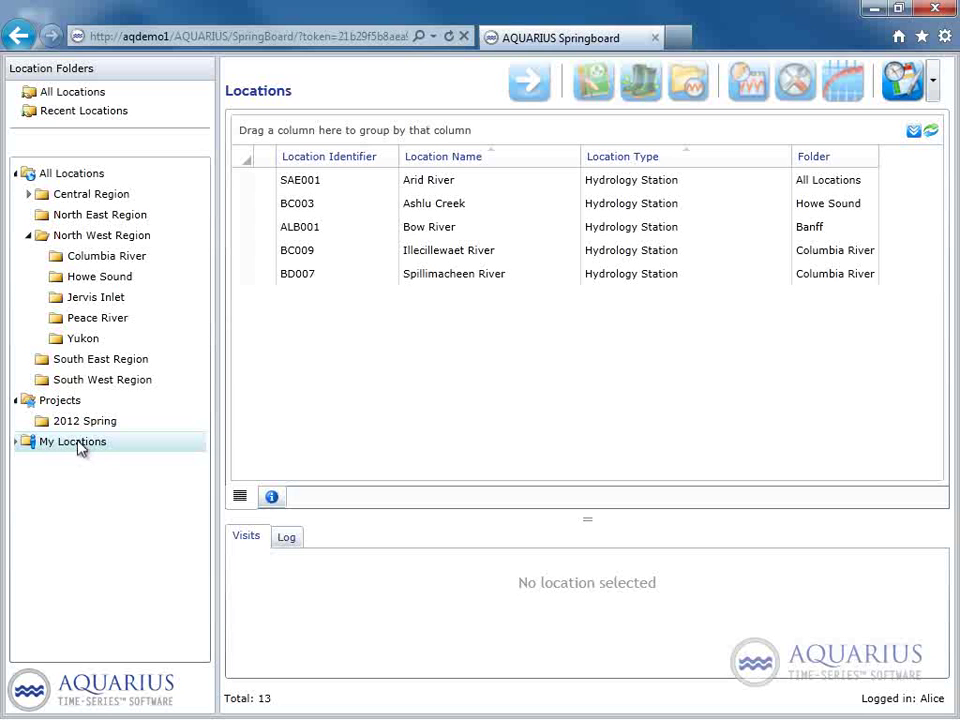
{"action": "left_click", "coordinate": [16, 442]}
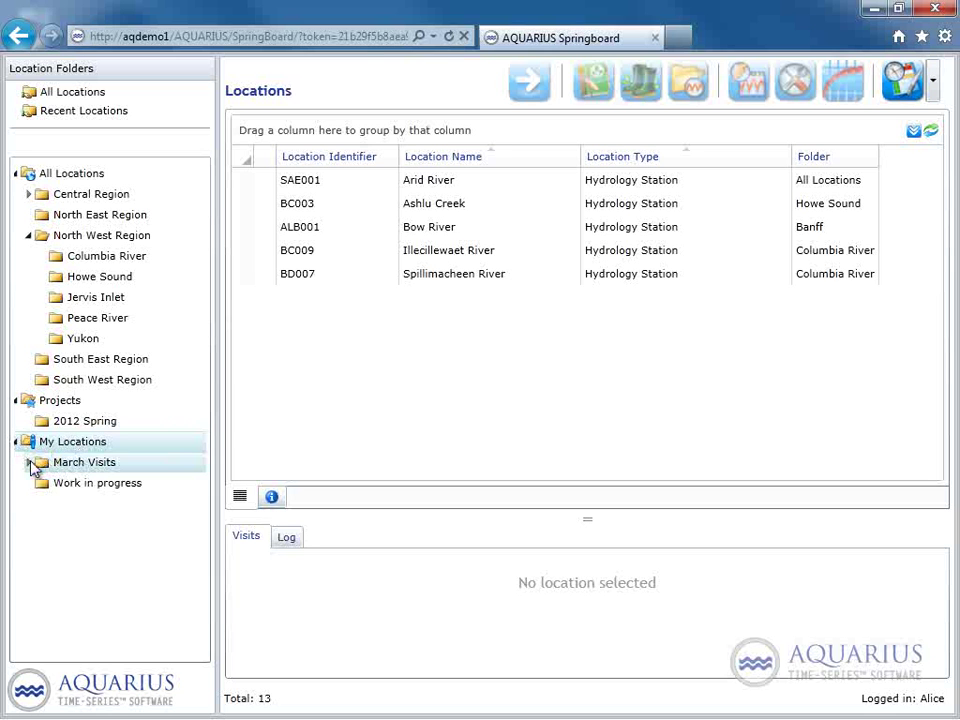
{"action": "left_click", "coordinate": [29, 462]}
{"action": "right_click", "coordinate": [77, 466]}
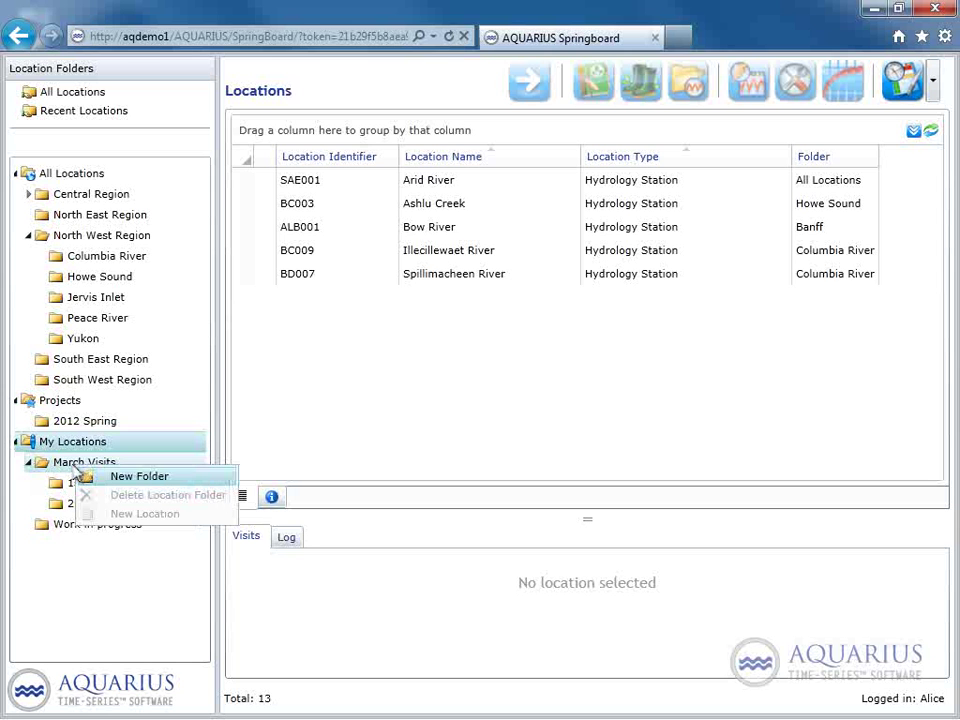
{"action": "left_click", "coordinate": [120, 477]}
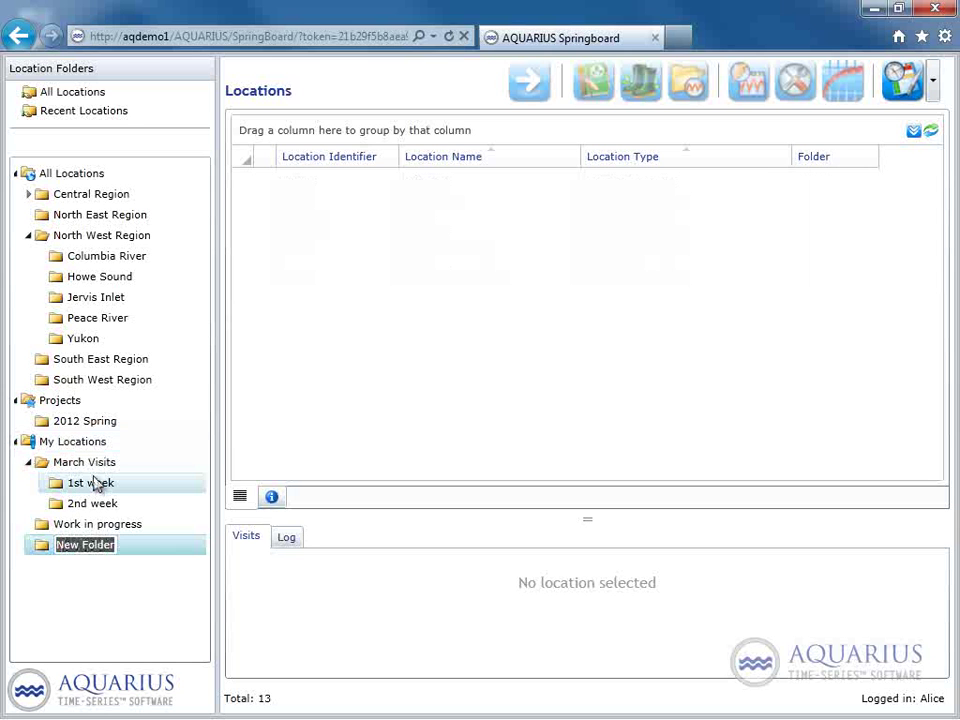
{"action": "type", "text": "todo"}
{"action": "key", "text": "Return"}
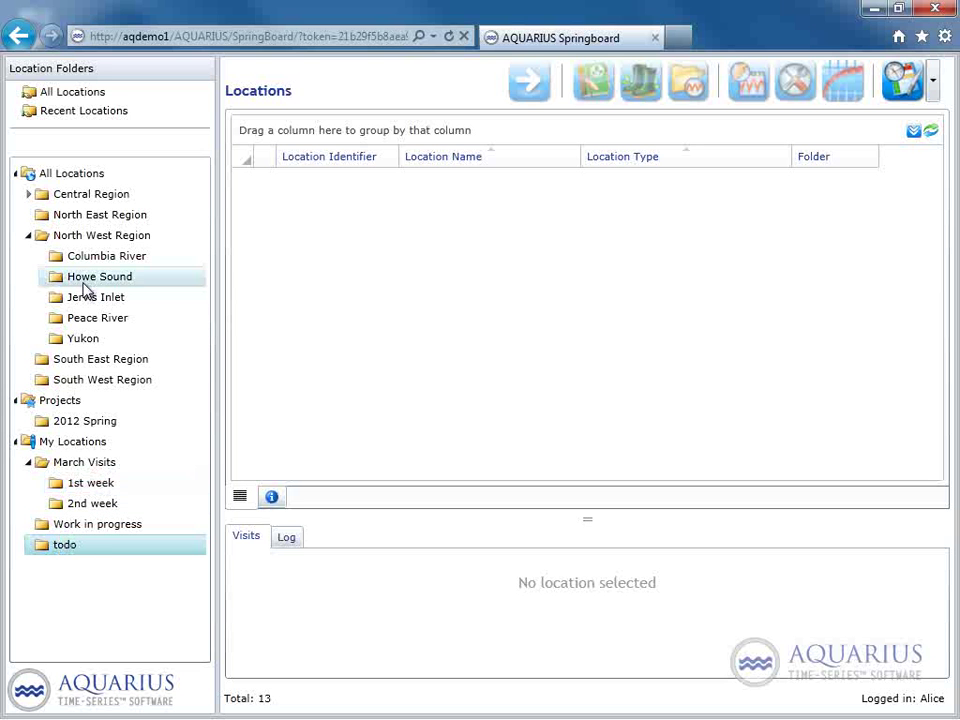
Add the Cheakamus River location from All Locations to the todo folder, and check the contents of My Locations and todo
{"action": "left_click", "coordinate": [86, 176]}
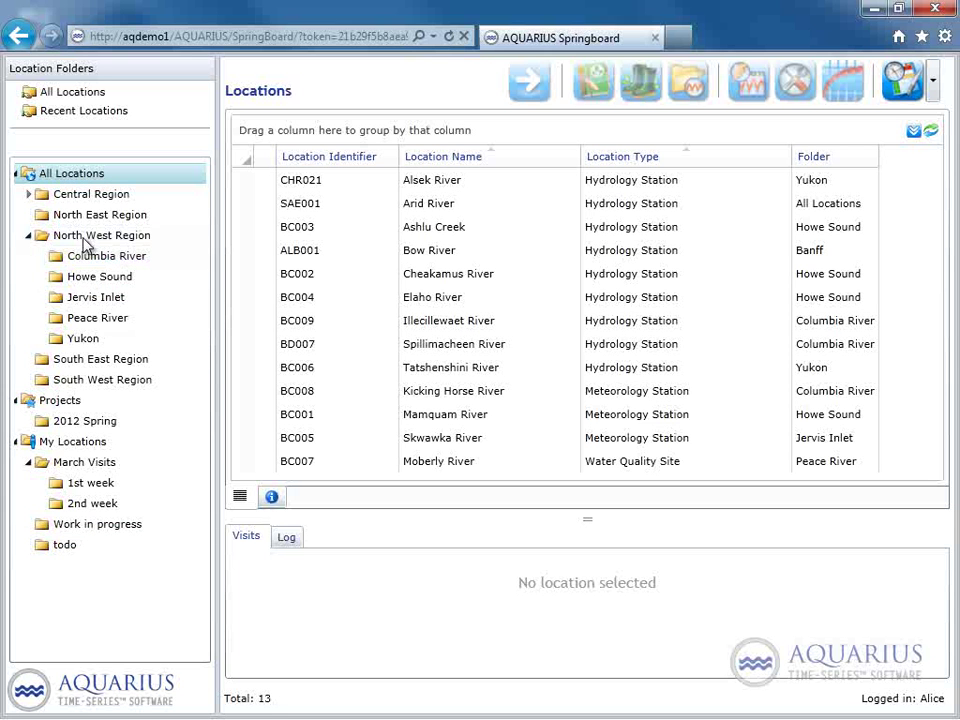
{"action": "left_click", "coordinate": [440, 277]}
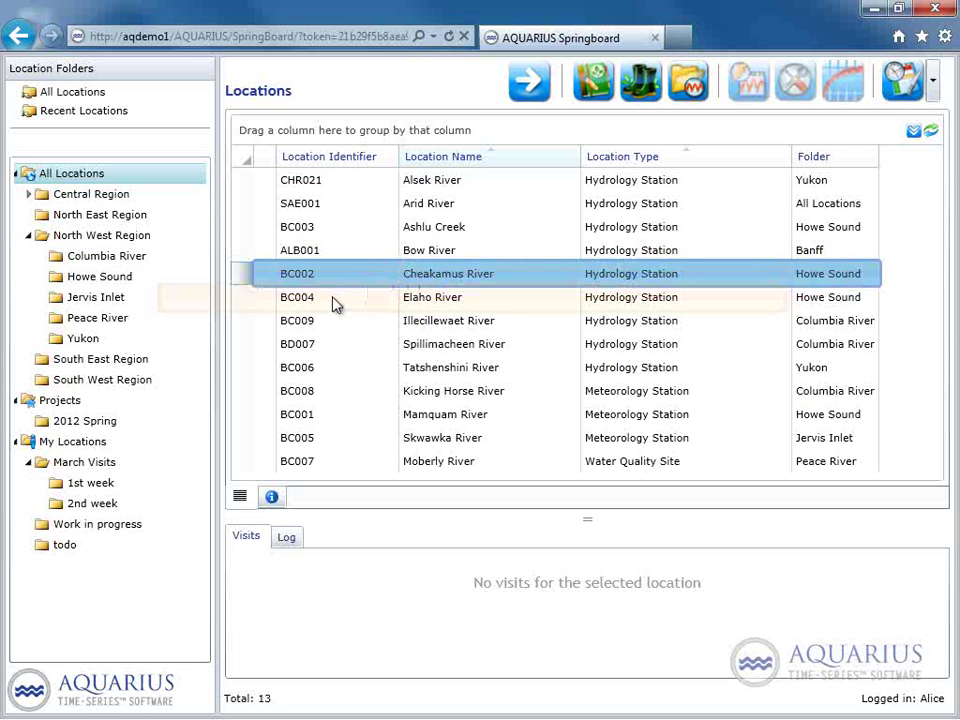
{"action": "left_click_drag", "start_coordinate": [190, 459], "coordinate": [58, 550]}
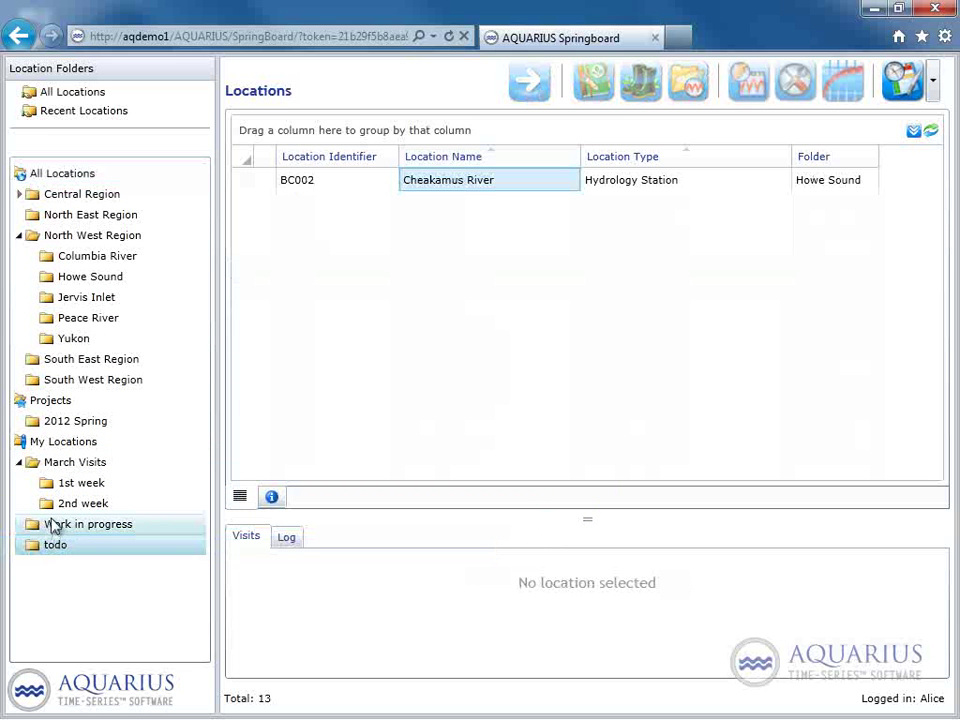
{"action": "left_click", "coordinate": [60, 442]}
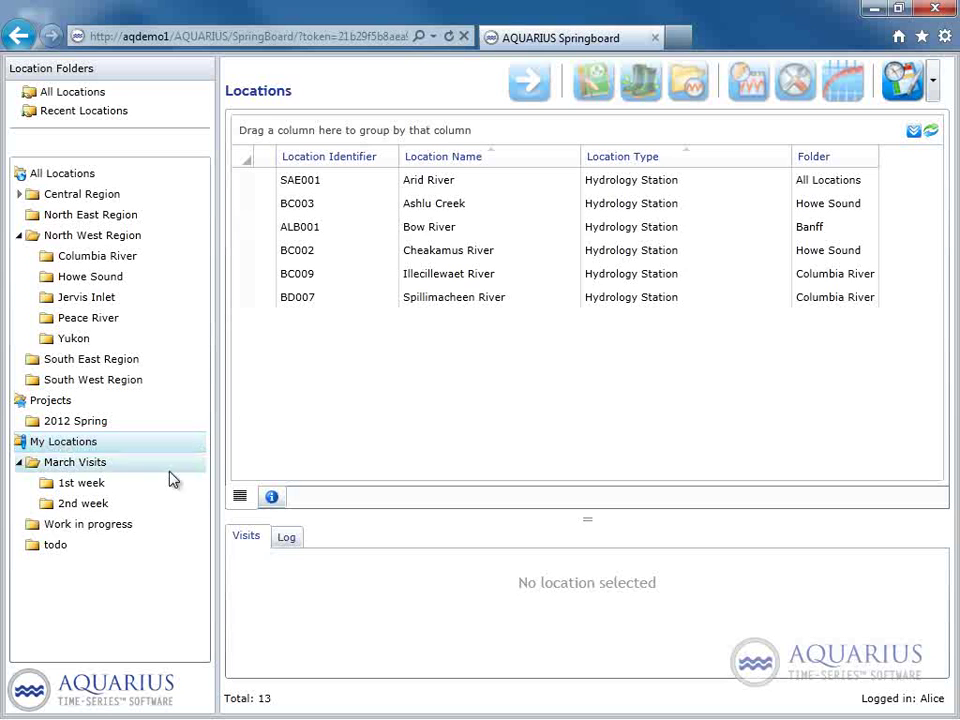
{"action": "left_click", "coordinate": [50, 549]}
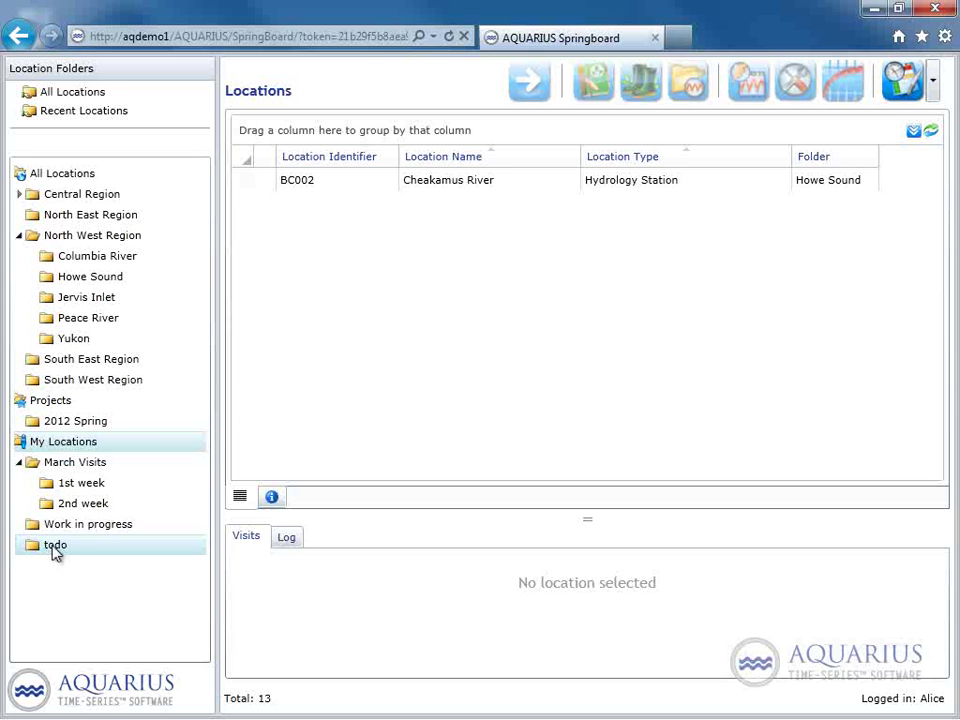
Remove the Ashlu Creek location from the 1st week folder under March Visits and check the My Locations list
{"action": "left_click", "coordinate": [84, 486]}
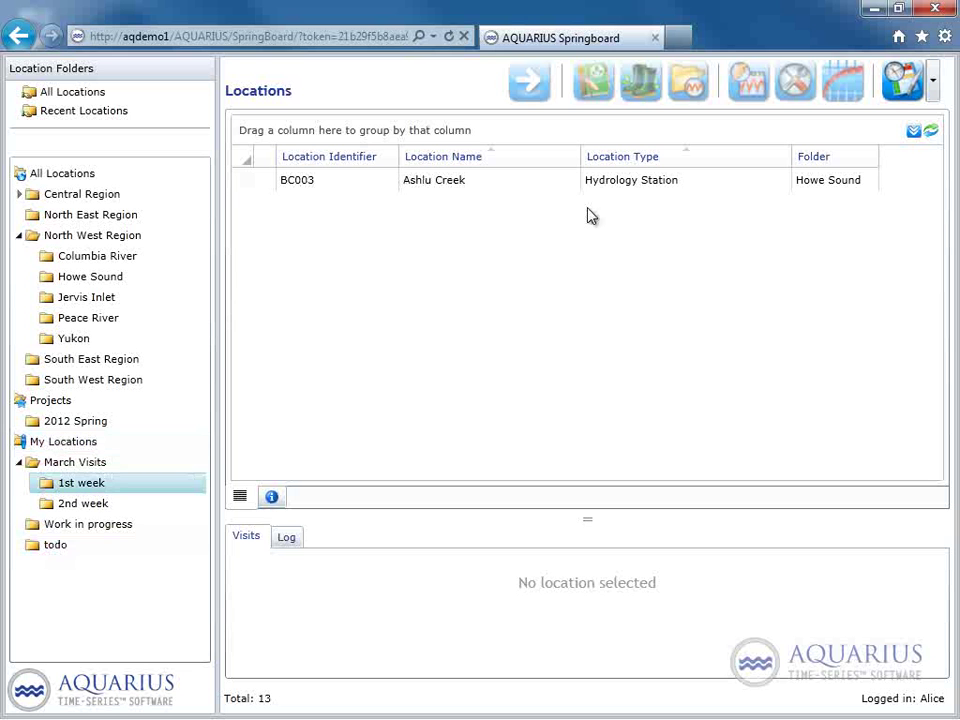
{"action": "left_click", "coordinate": [486, 188]}
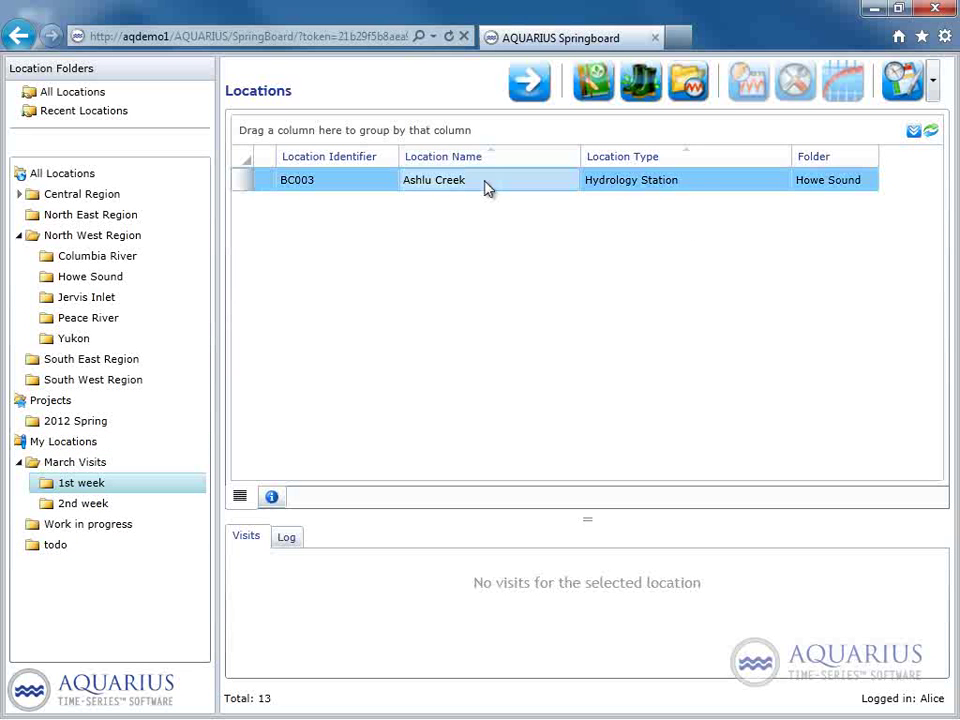
{"action": "right_click", "coordinate": [486, 188]}
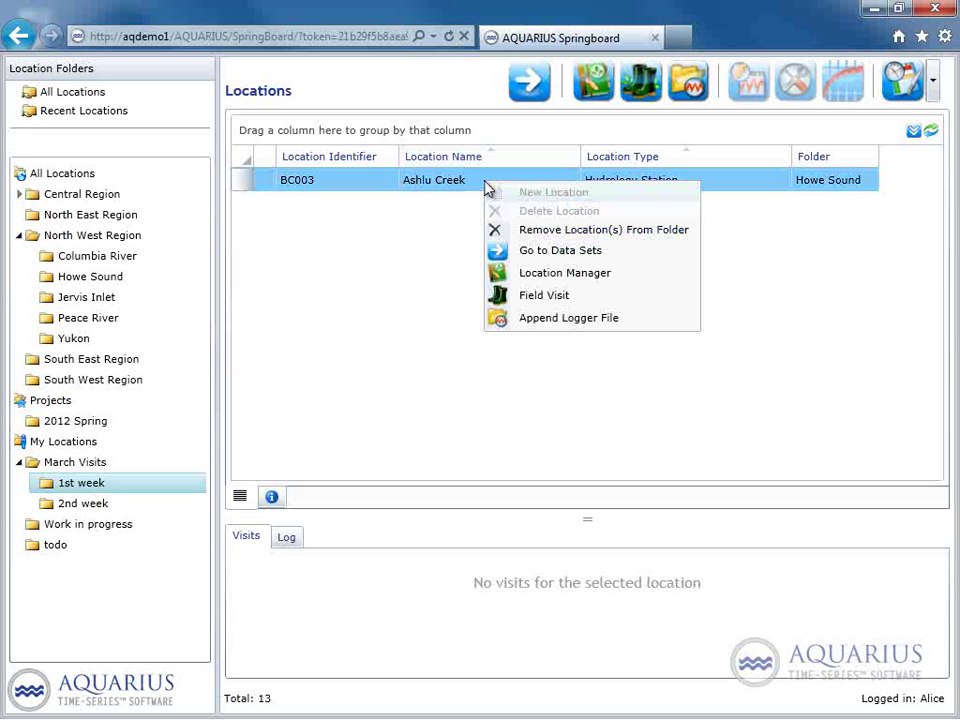
{"action": "left_click", "coordinate": [527, 236]}
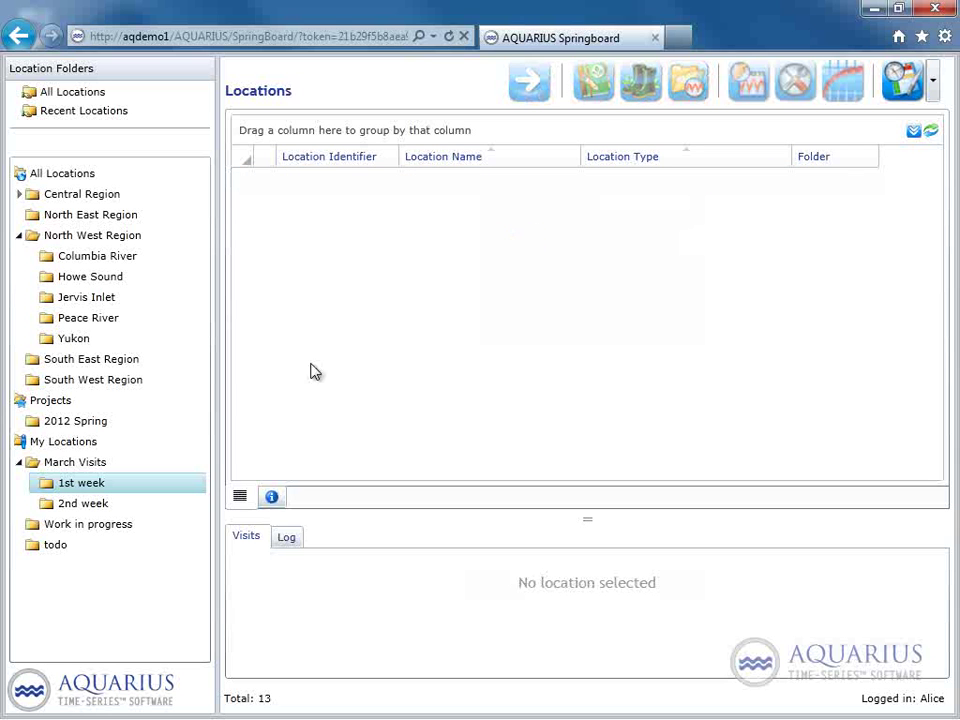
{"action": "left_click", "coordinate": [85, 444]}
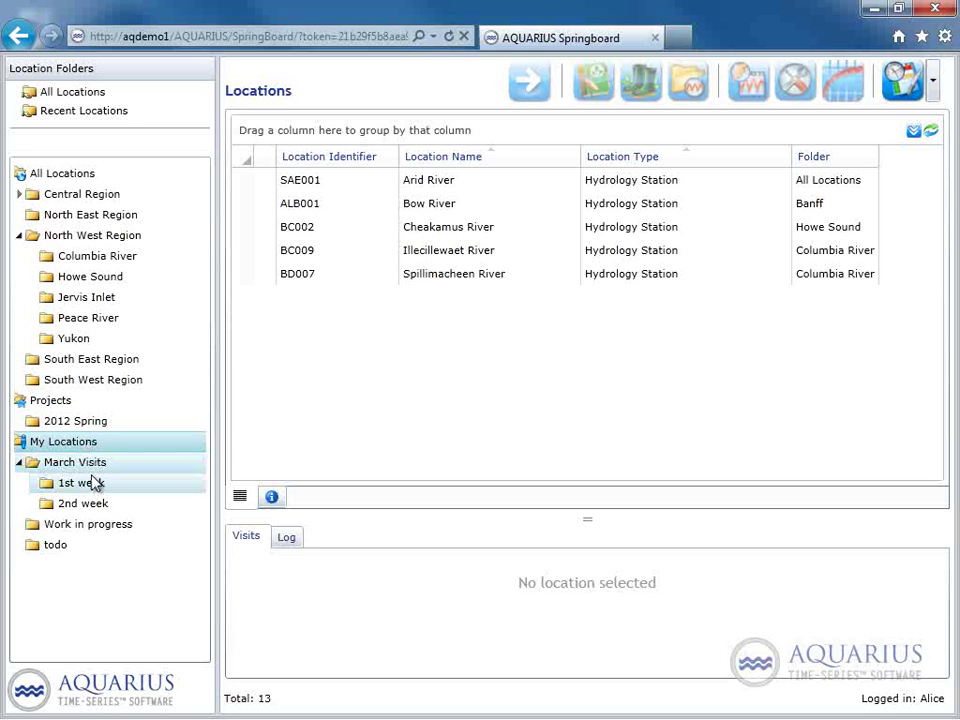
Delete the 1st week location folder under March Visits
{"action": "left_click", "coordinate": [70, 485]}
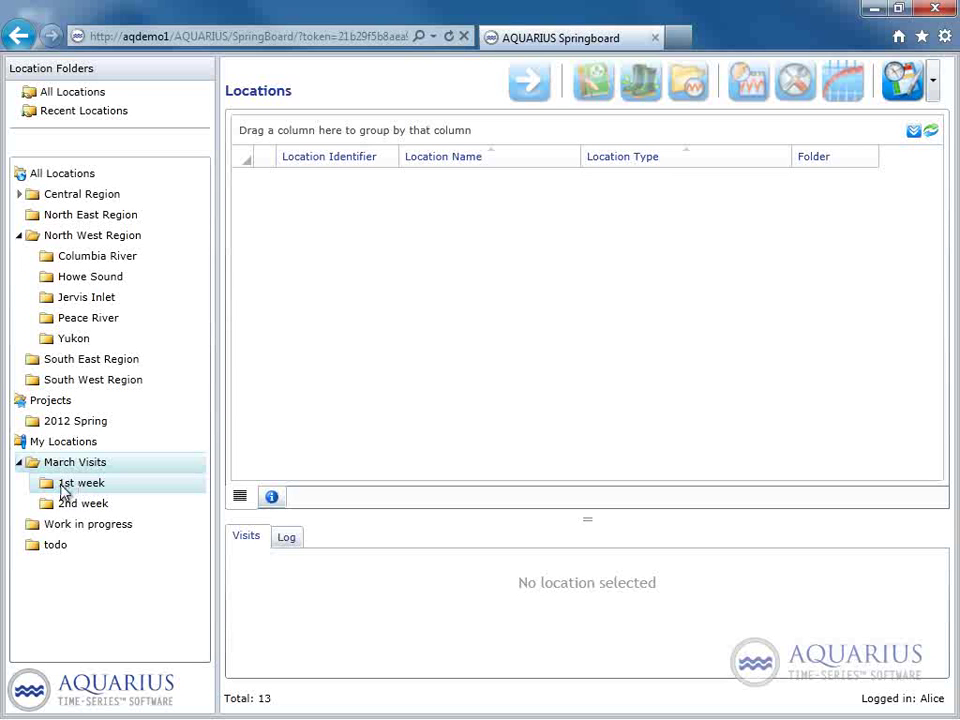
{"action": "right_click", "coordinate": [70, 489]}
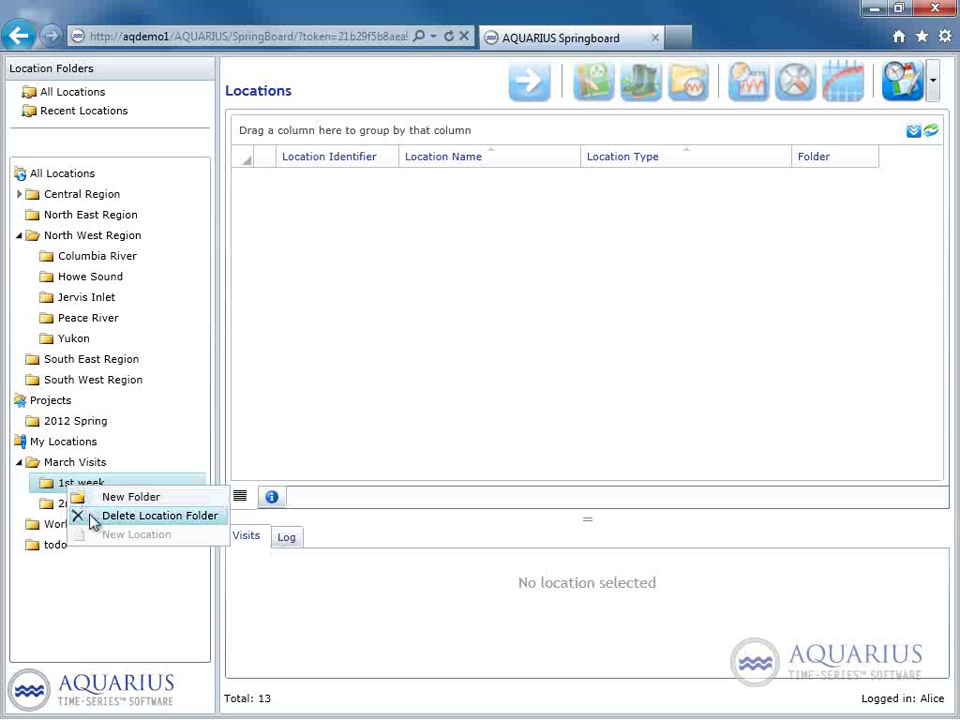
{"action": "left_click", "coordinate": [93, 518]}
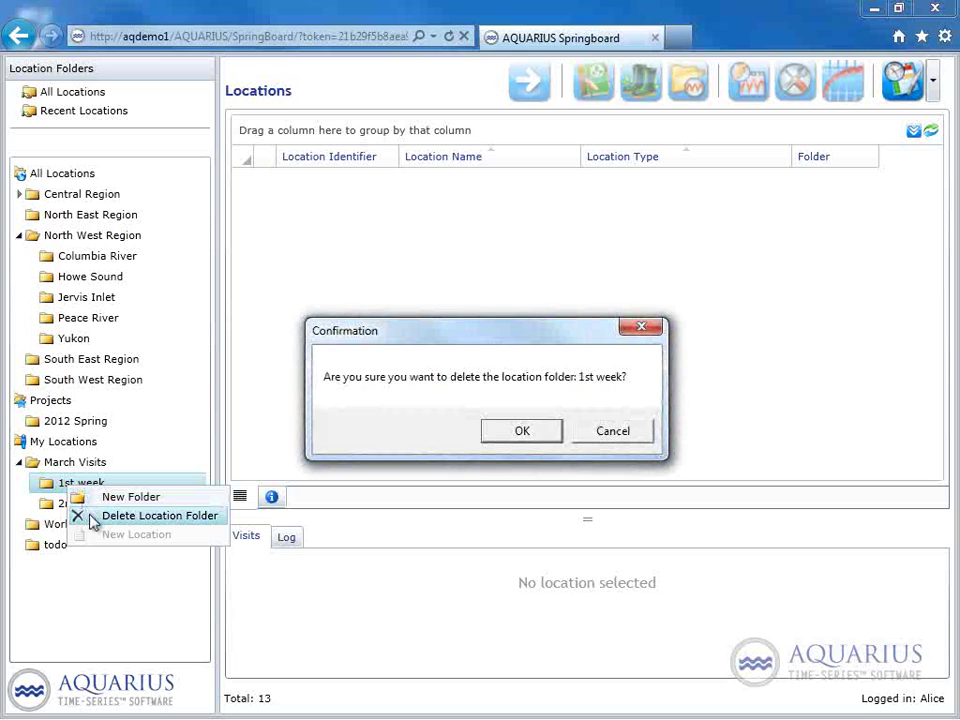
{"action": "left_click", "coordinate": [518, 436]}
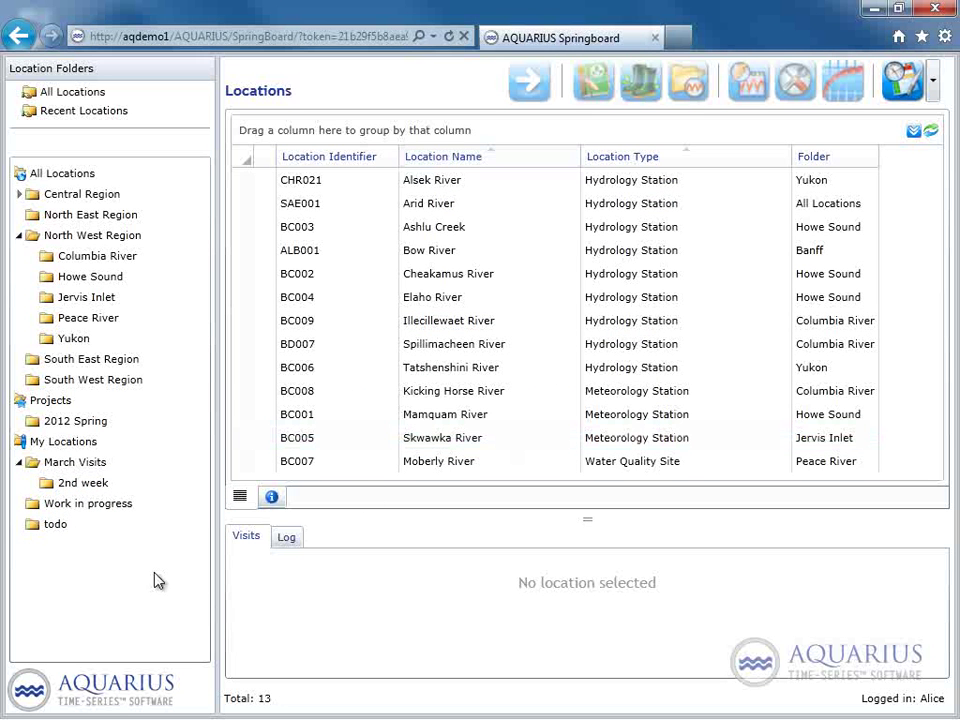